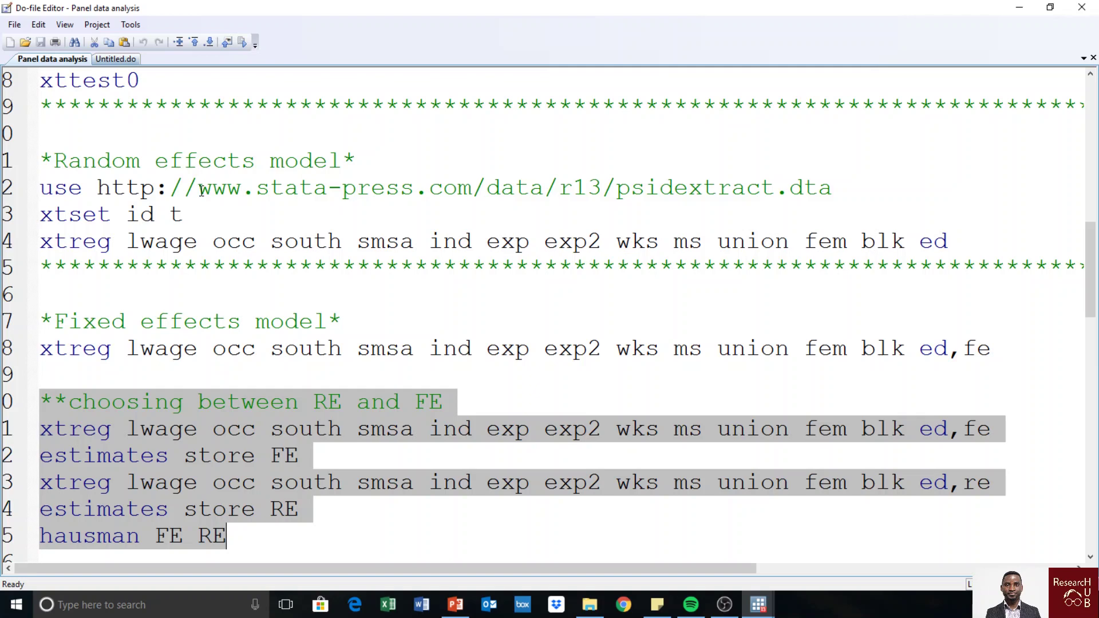
Check the Results window, then return to the panel data do-file's FE-versus-RE command block
{"action": "left_click_drag", "start_coordinate": [200, 189], "coordinate": [859, 189]}
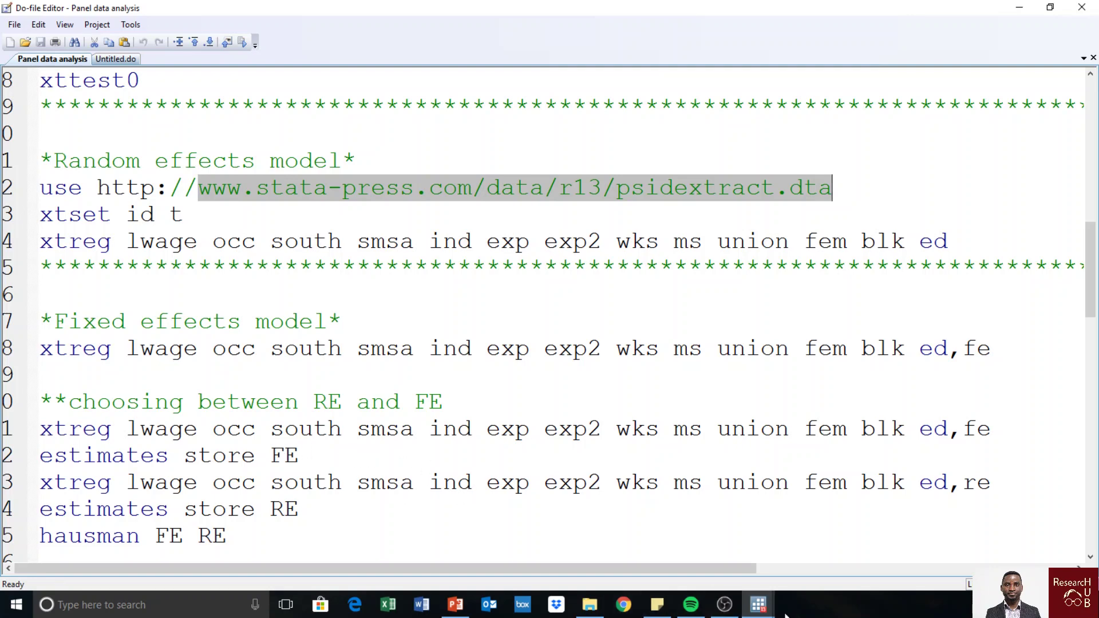
{"action": "mouse_move", "coordinate": [759, 605]}
{"action": "left_click", "coordinate": [647, 552]}
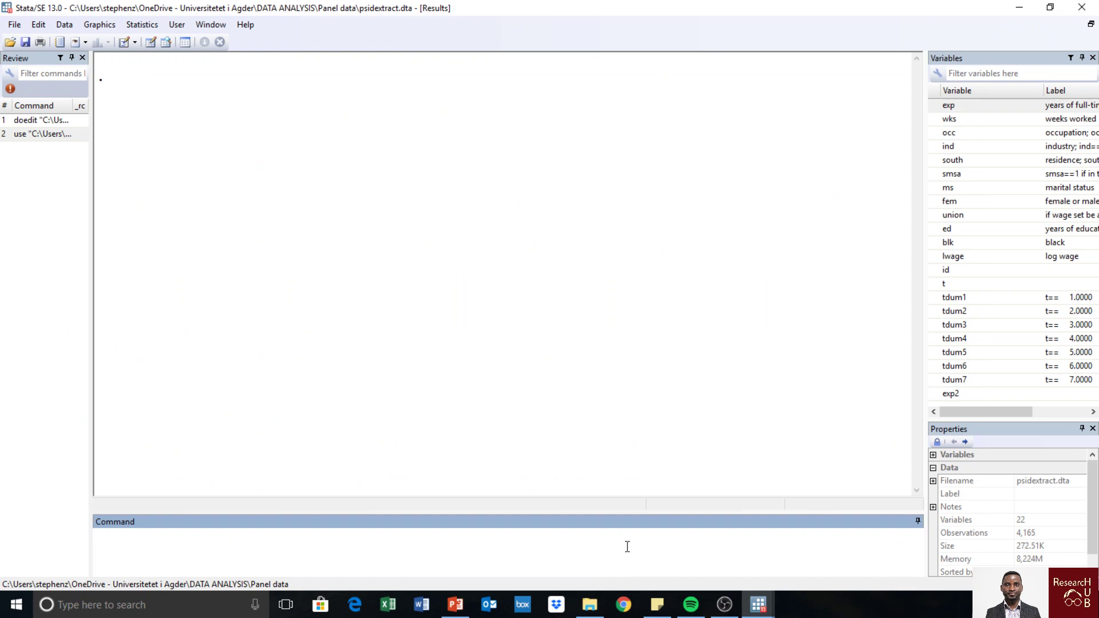
{"action": "mouse_move", "coordinate": [763, 609]}
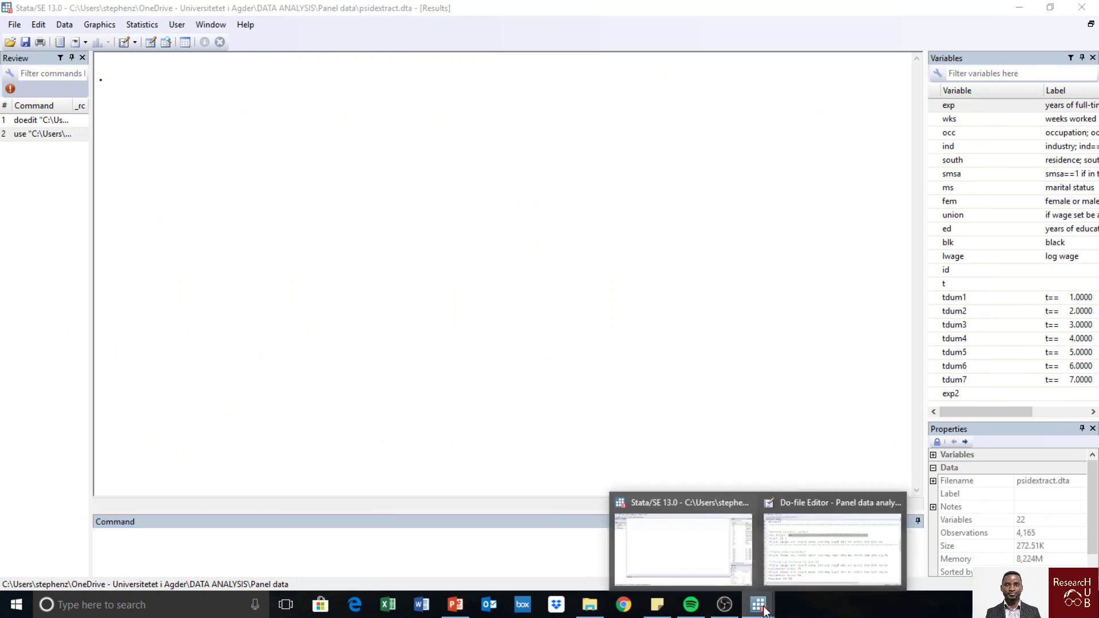
{"action": "left_click", "coordinate": [785, 559]}
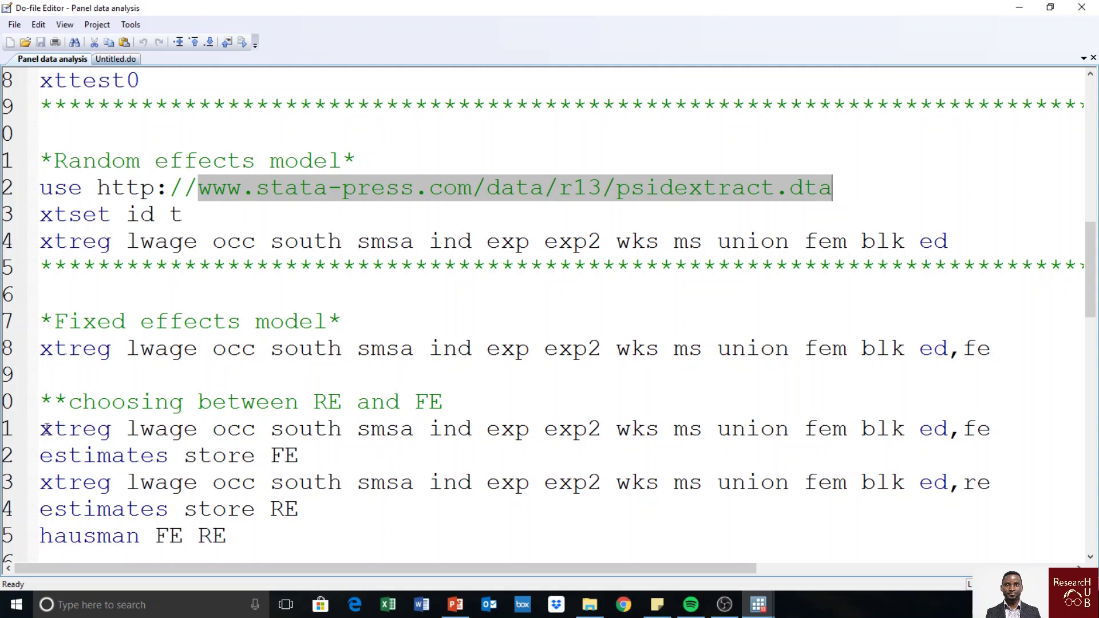
Run the fixed-effects xtreg of lwage and review its output: rho 0.979, F(594, 3561) = 40.75
{"action": "left_click_drag", "start_coordinate": [42, 428], "coordinate": [994, 435]}
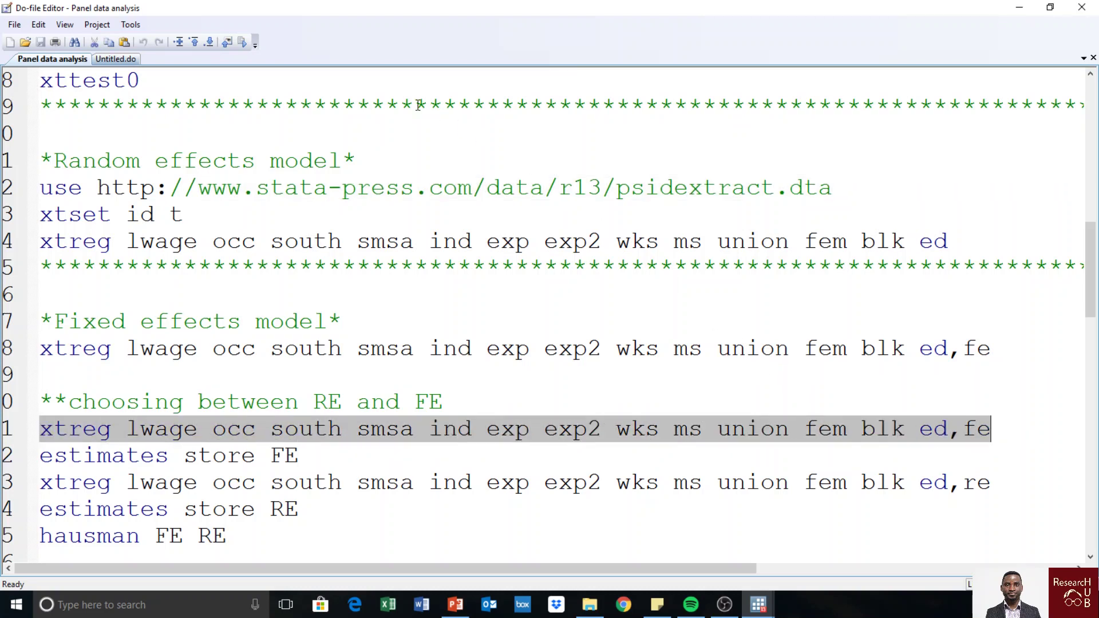
{"action": "left_click", "coordinate": [242, 44]}
{"action": "mouse_move", "coordinate": [758, 605]}
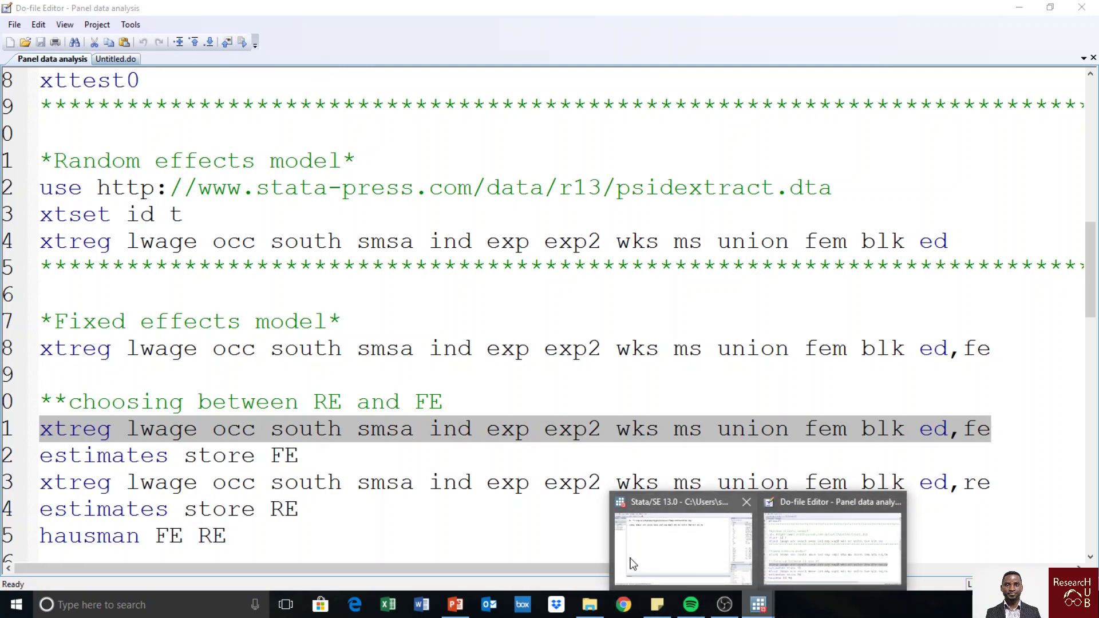
{"action": "left_click", "coordinate": [633, 564]}
{"action": "scroll", "coordinate": [564, 446], "scroll_direction": "up", "scroll_amount": 2}
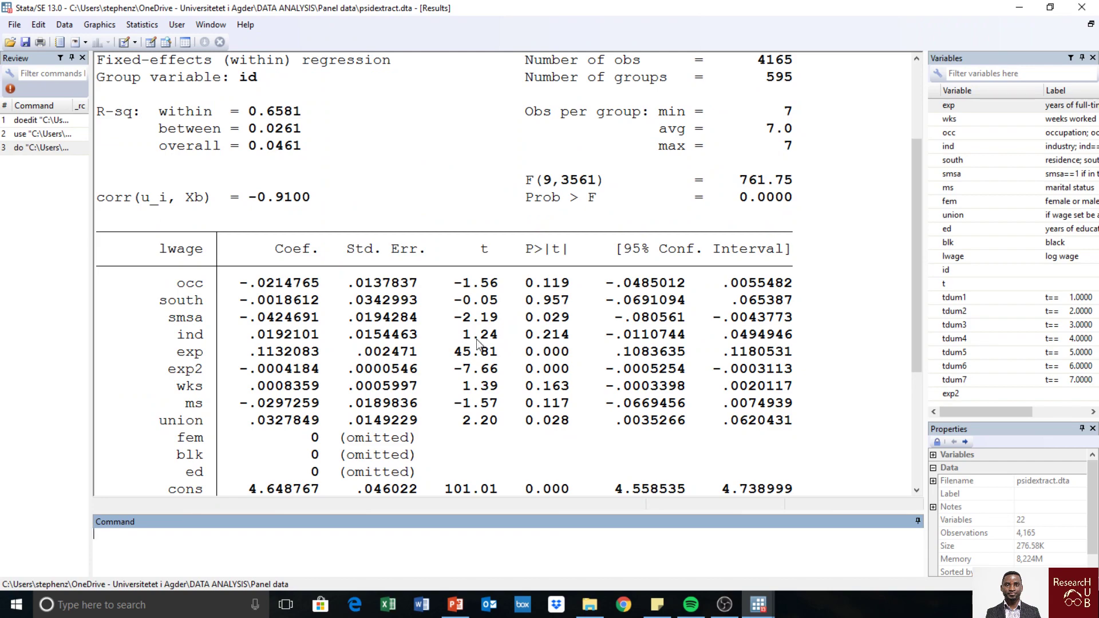
{"action": "scroll", "coordinate": [477, 343], "scroll_direction": "up", "scroll_amount": 3}
{"action": "scroll", "coordinate": [477, 355], "scroll_direction": "down", "scroll_amount": 7}
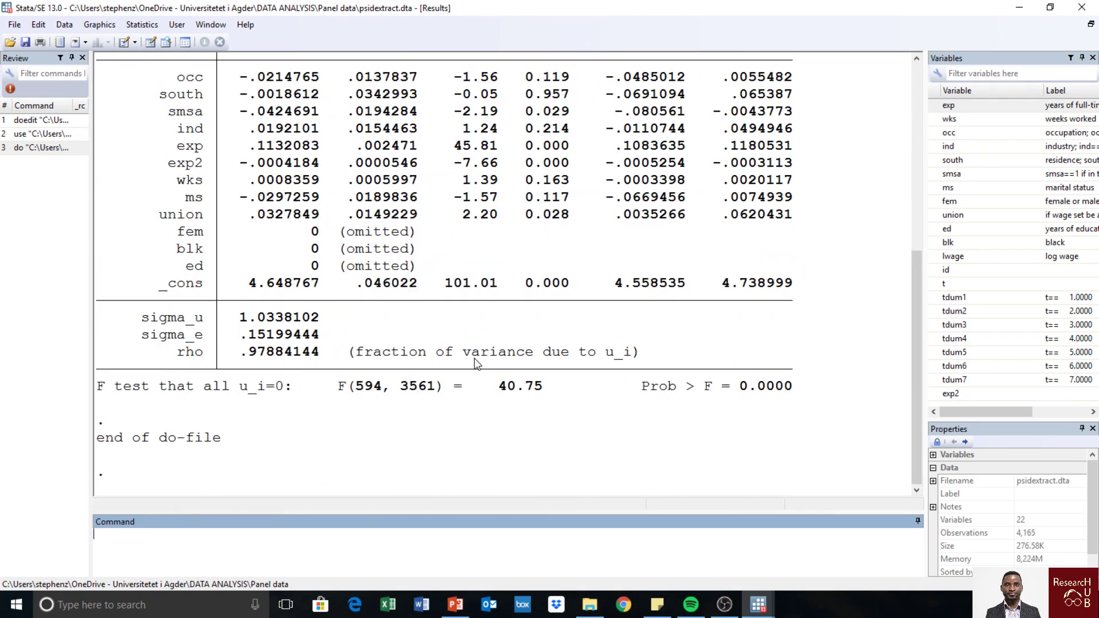
{"action": "scroll", "coordinate": [474, 355], "scroll_direction": "up", "scroll_amount": 7}
{"action": "scroll", "coordinate": [493, 367], "scroll_direction": "down", "scroll_amount": 1}
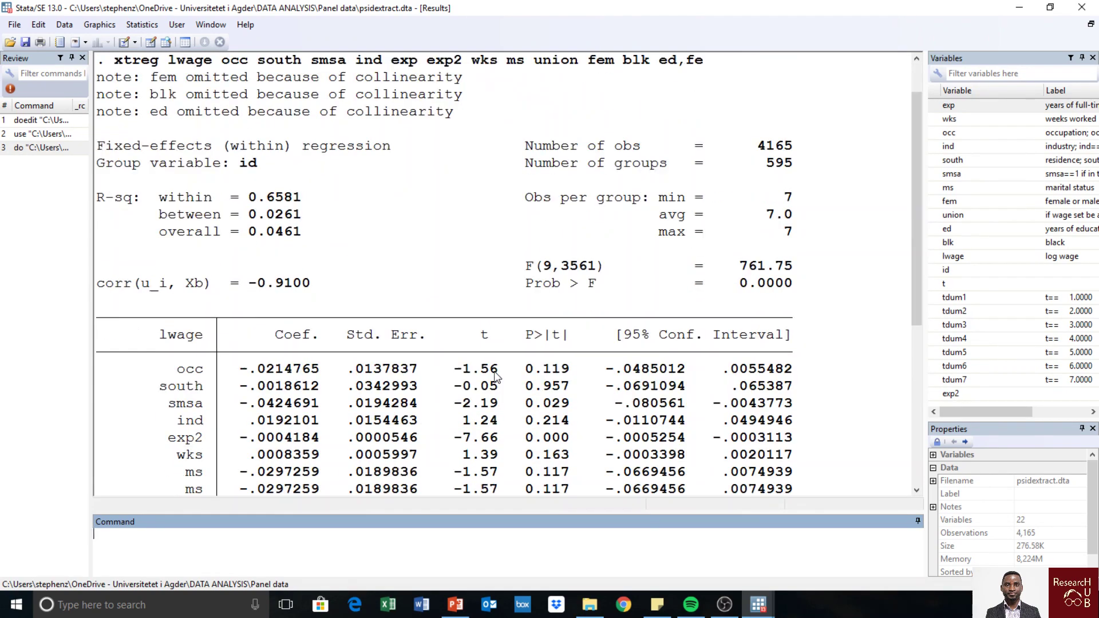
{"action": "scroll", "coordinate": [495, 377], "scroll_direction": "down", "scroll_amount": 4}
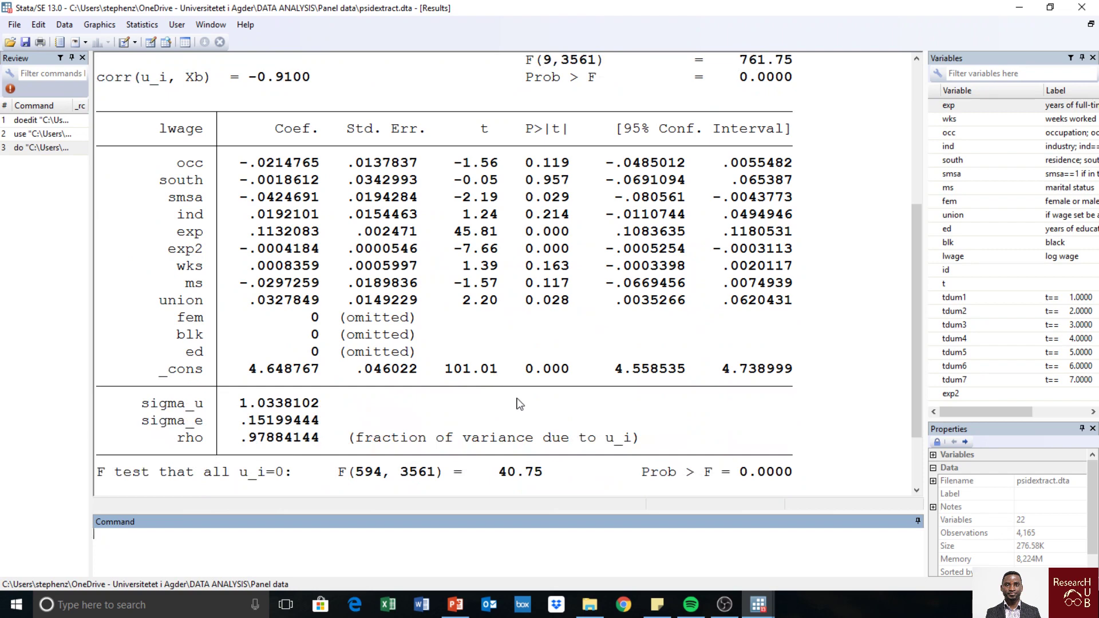
{"action": "key", "text": "alt+Tab"}
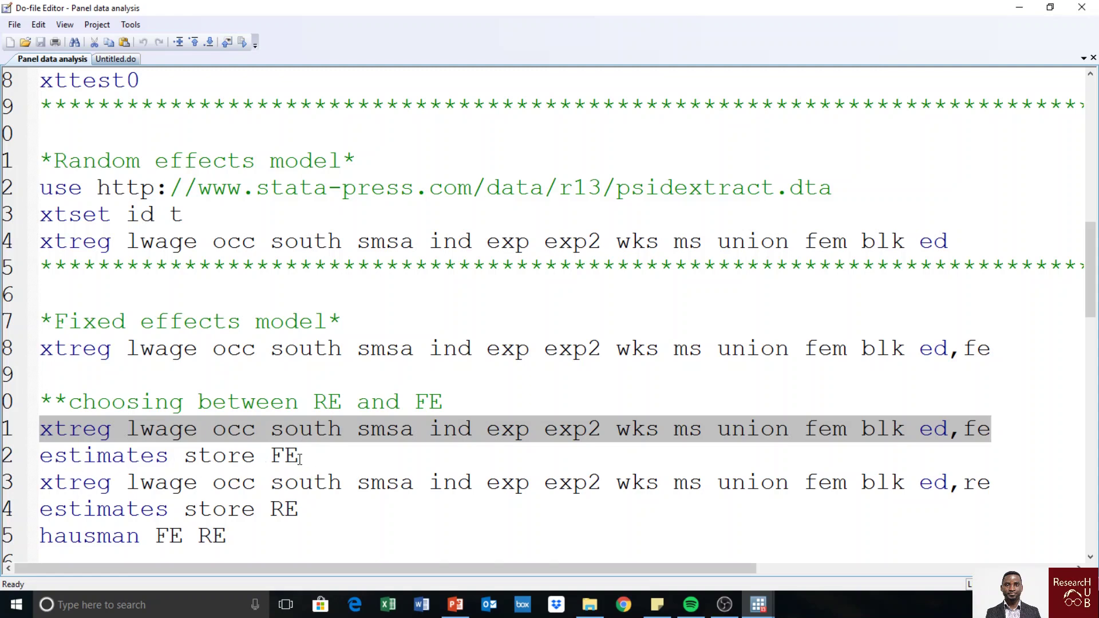
Execute 'estimates store FE' to save the fixed-effects results
{"action": "left_click_drag", "start_coordinate": [299, 458], "coordinate": [272, 460]}
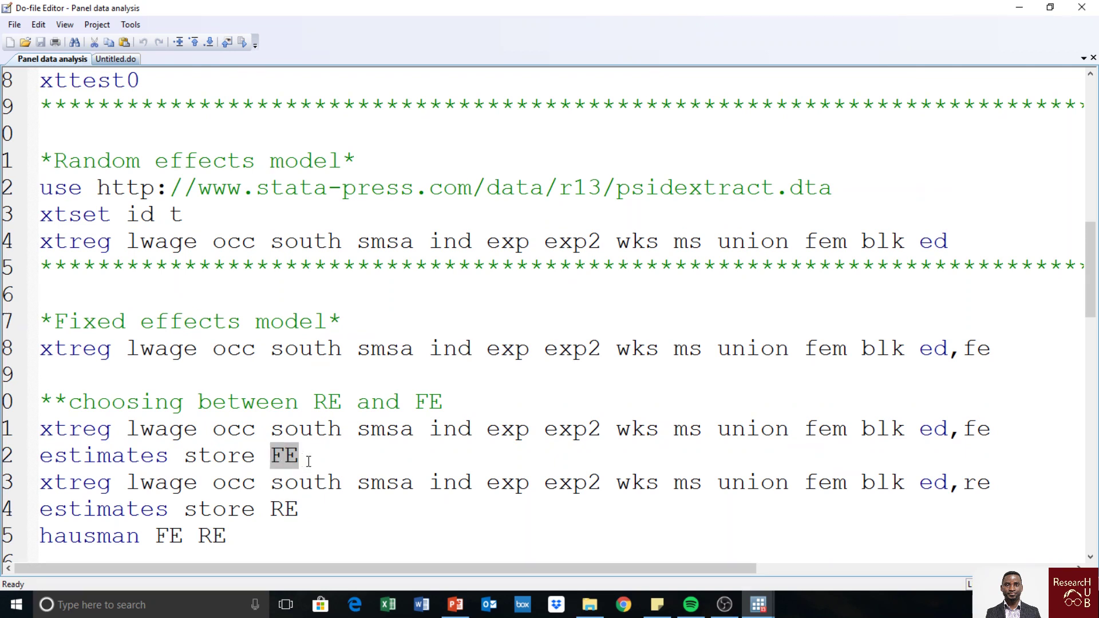
{"action": "left_click_drag", "start_coordinate": [304, 458], "coordinate": [29, 454]}
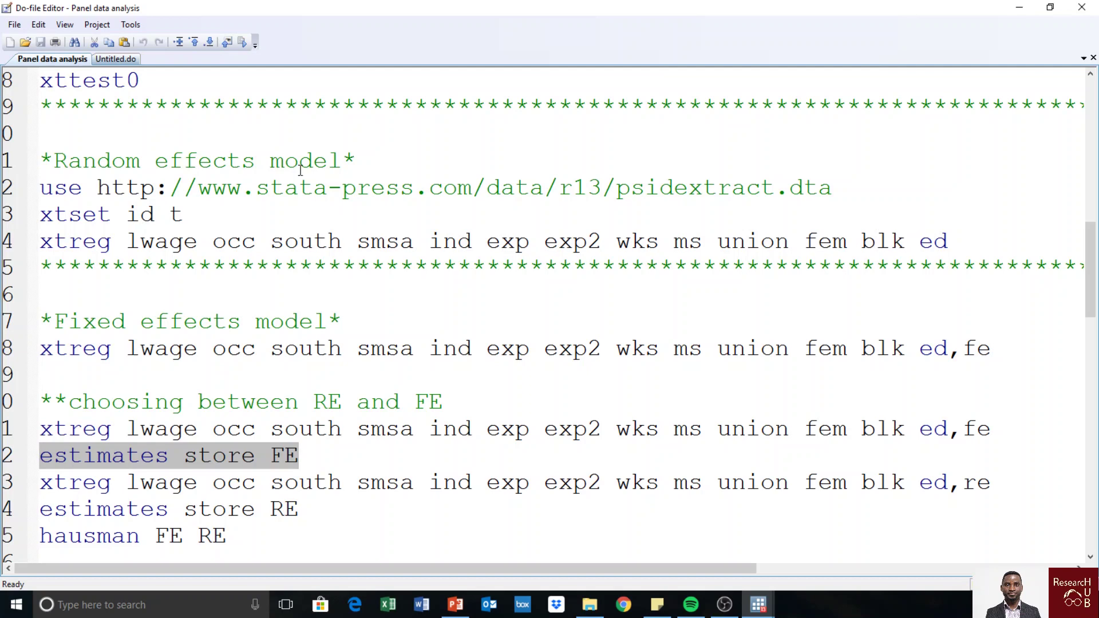
{"action": "left_click", "coordinate": [242, 42]}
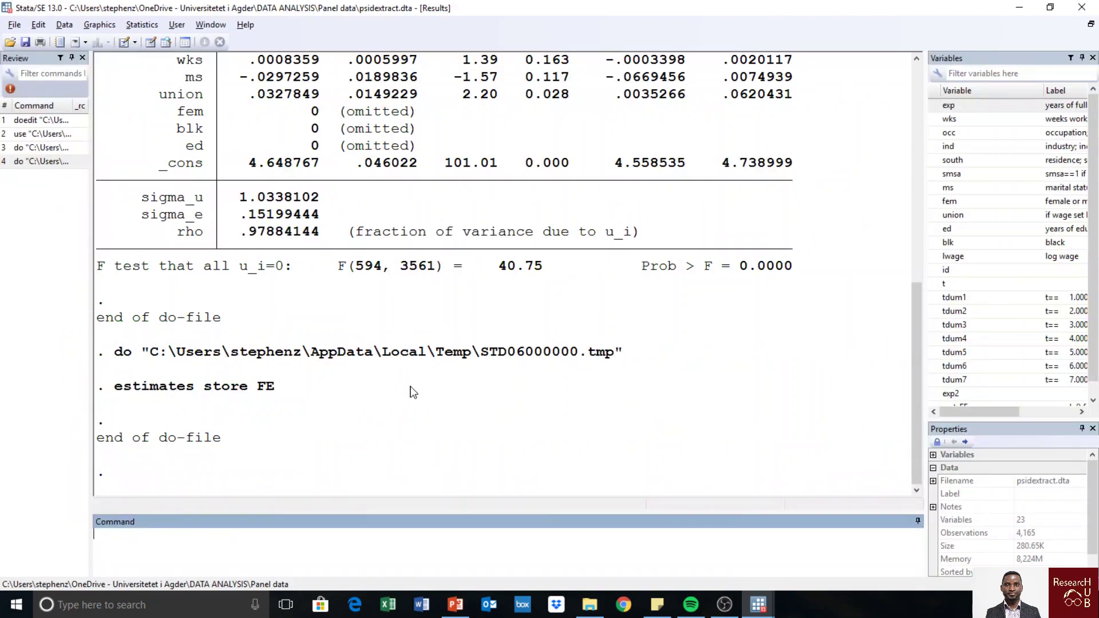
{"action": "key", "text": "alt+Tab"}
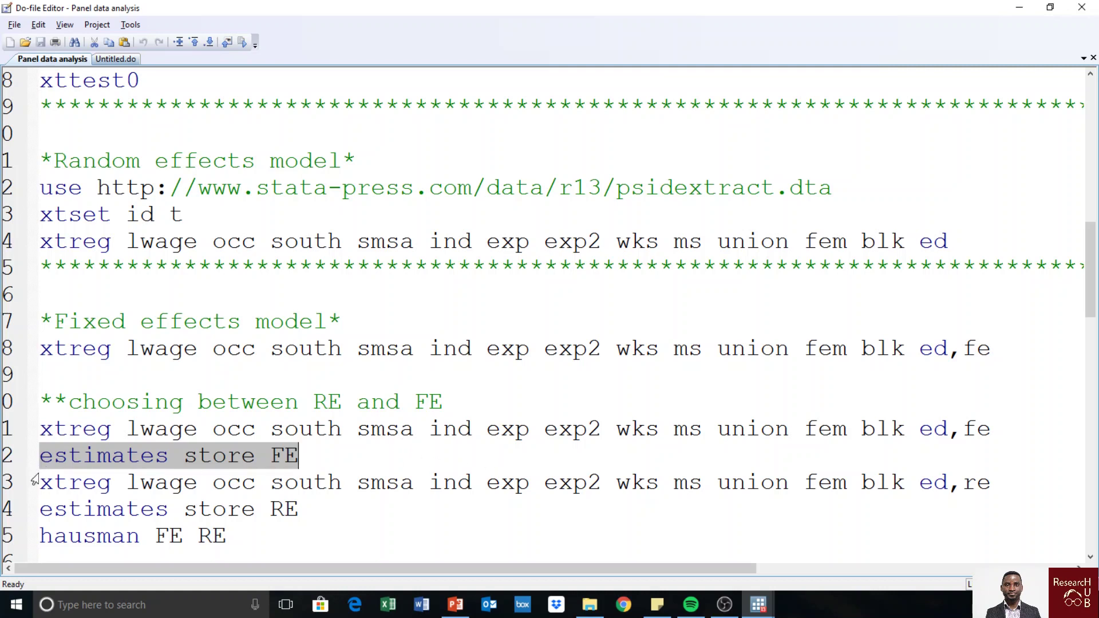
Run the random-effects xtreg of lwage, giving rho 0.749 and sigma_u 0.263
{"action": "left_click_drag", "start_coordinate": [43, 483], "coordinate": [1005, 482]}
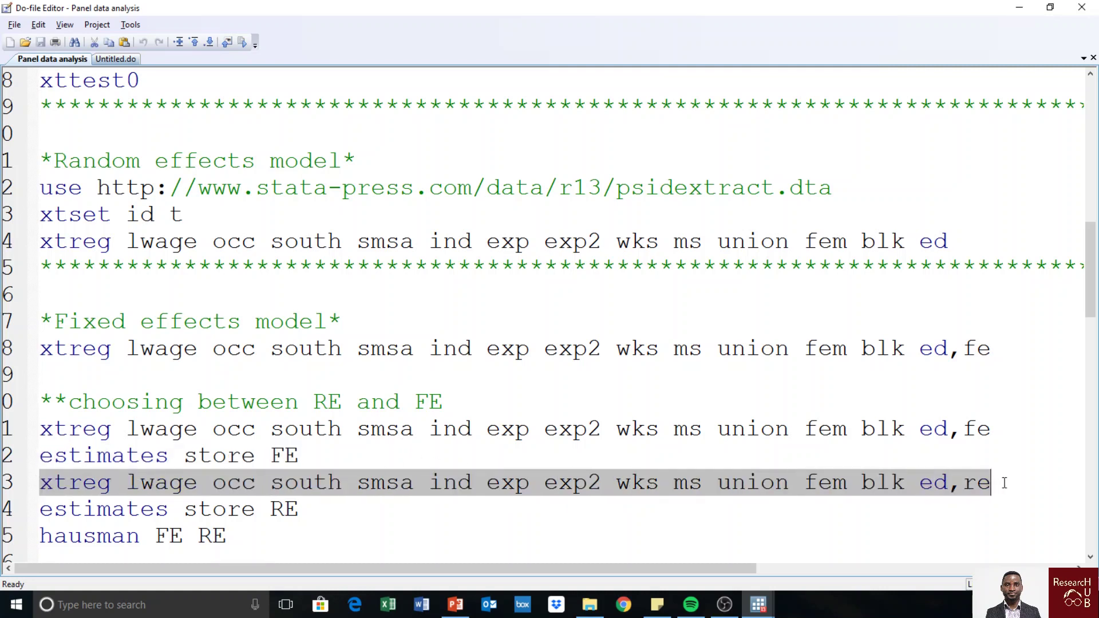
{"action": "left_click", "coordinate": [244, 43]}
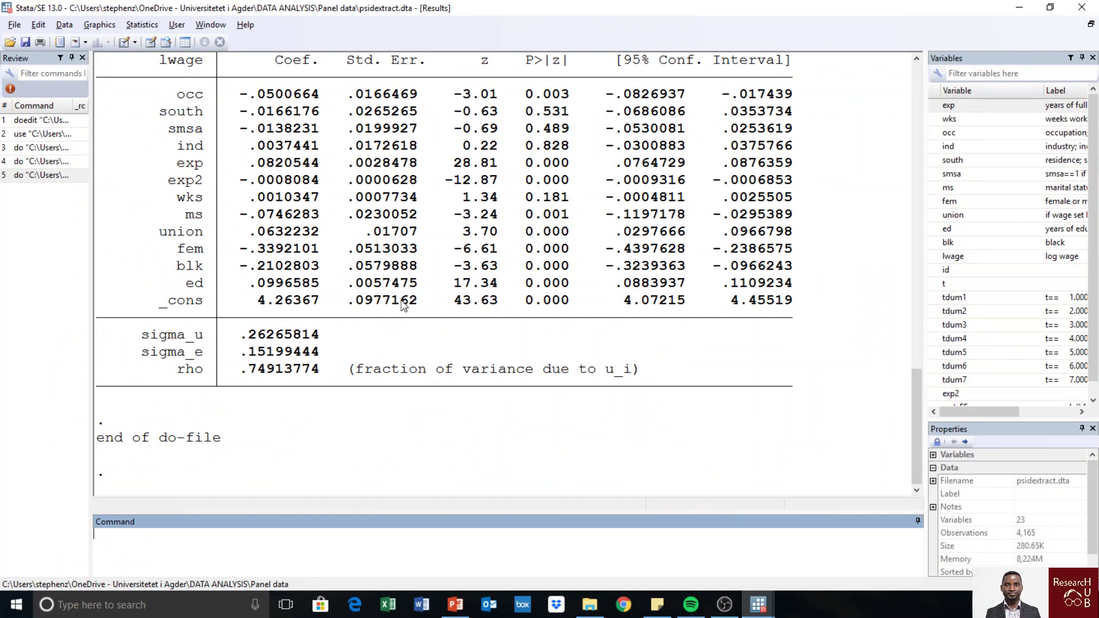
{"action": "key", "text": "alt+Tab"}
{"action": "left_click", "coordinate": [298, 509]}
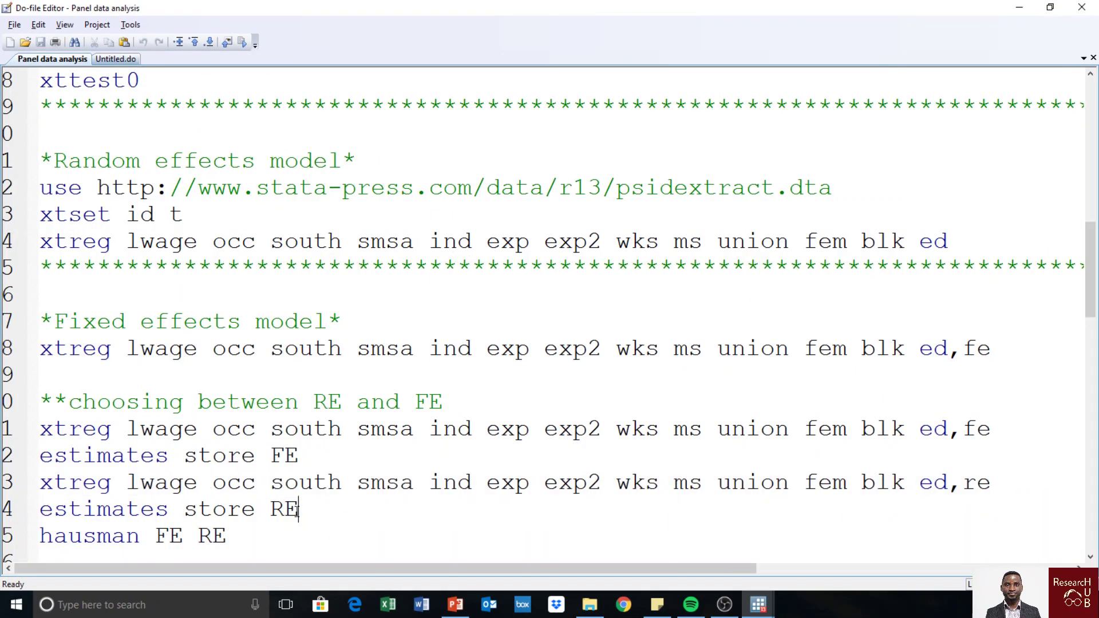
Execute 'estimates store RE' and confirm _est_FE and _est_RE now appear among the variables
{"action": "left_click_drag", "start_coordinate": [299, 509], "coordinate": [272, 509]}
{"action": "left_click", "coordinate": [311, 508]}
{"action": "key", "text": "shift+Left"}
{"action": "key", "text": "shift+Left"}
{"action": "key", "text": "shift+Left"}
{"action": "key", "text": "shift+Left"}
{"action": "key", "text": "shift+Left"}
{"action": "key", "text": "shift+Left"}
{"action": "key", "text": "shift+Left"}
{"action": "key", "text": "shift+Left"}
{"action": "key", "text": "shift+Left"}
{"action": "key", "text": "shift+Left"}
{"action": "key", "text": "shift+Left"}
{"action": "key", "text": "shift+Left"}
{"action": "key", "text": "shift+Left"}
{"action": "key", "text": "shift+Left"}
{"action": "key", "text": "shift+Left"}
{"action": "key", "text": "shift+Left"}
{"action": "key", "text": "shift+Left"}
{"action": "key", "text": "shift+Left"}
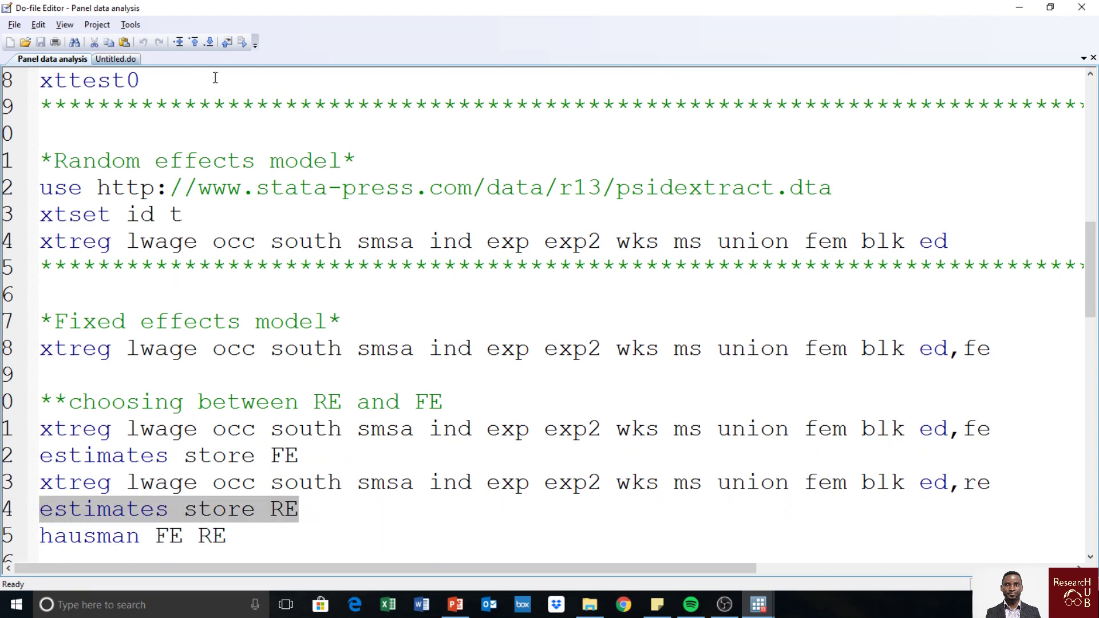
{"action": "left_click", "coordinate": [241, 46]}
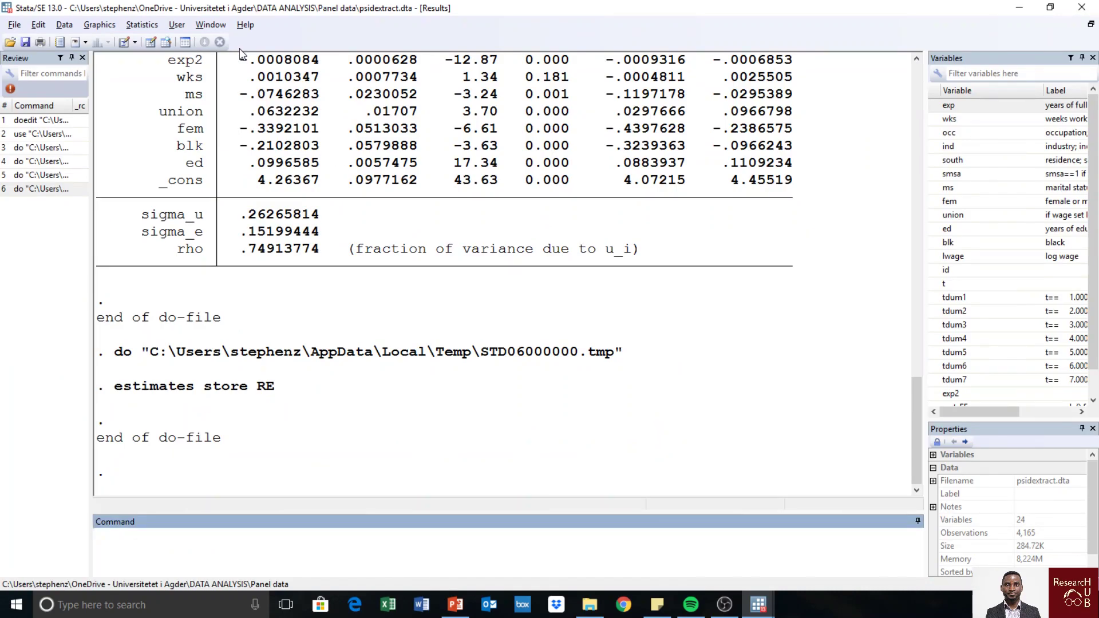
{"action": "key", "text": "alt+Tab"}
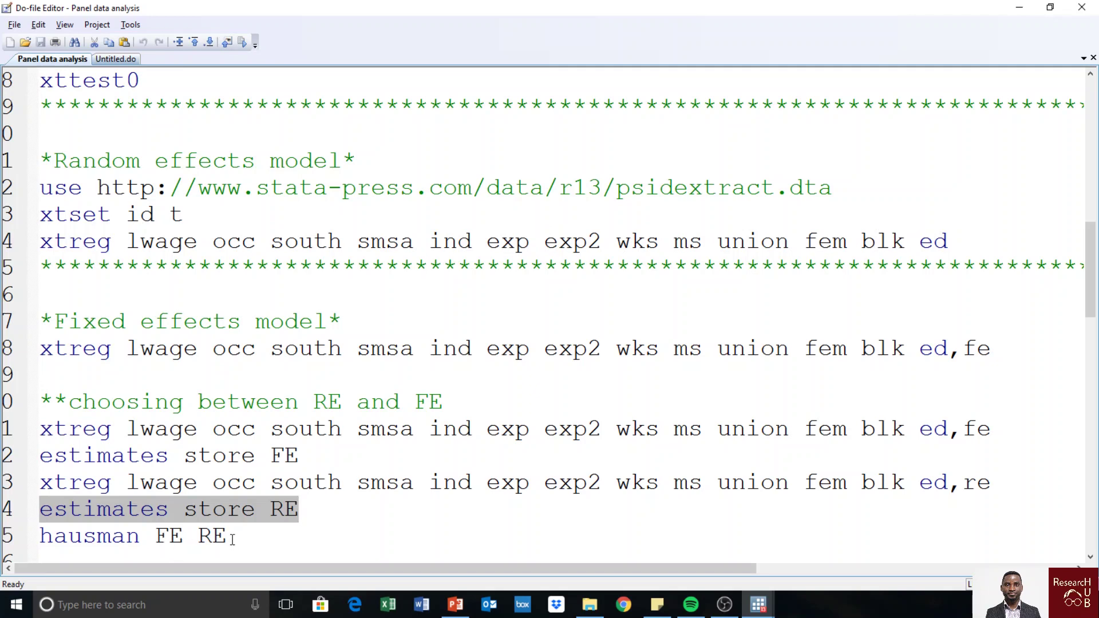
{"action": "key", "text": "ctrl+d"}
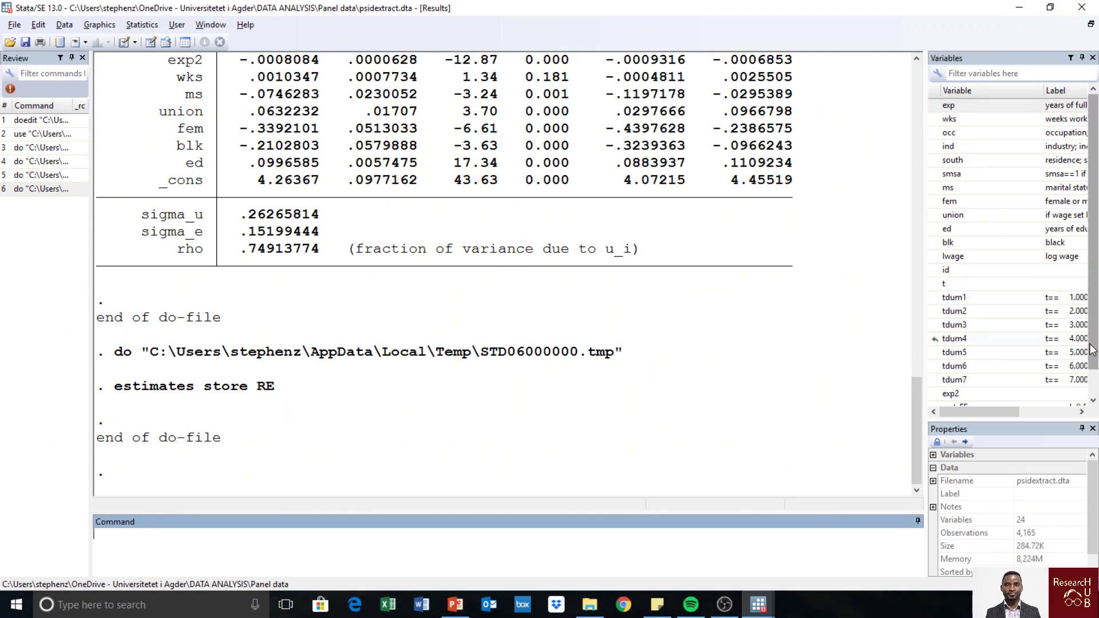
{"action": "scroll", "coordinate": [1092, 349], "scroll_direction": "down", "scroll_amount": 1}
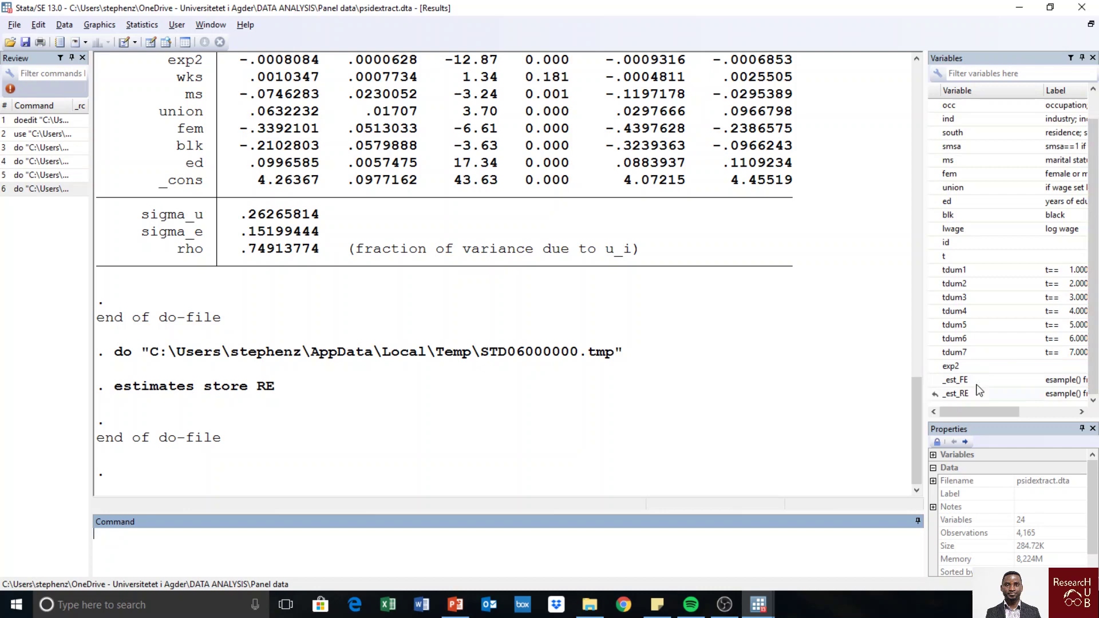
{"action": "key", "text": "alt+Tab"}
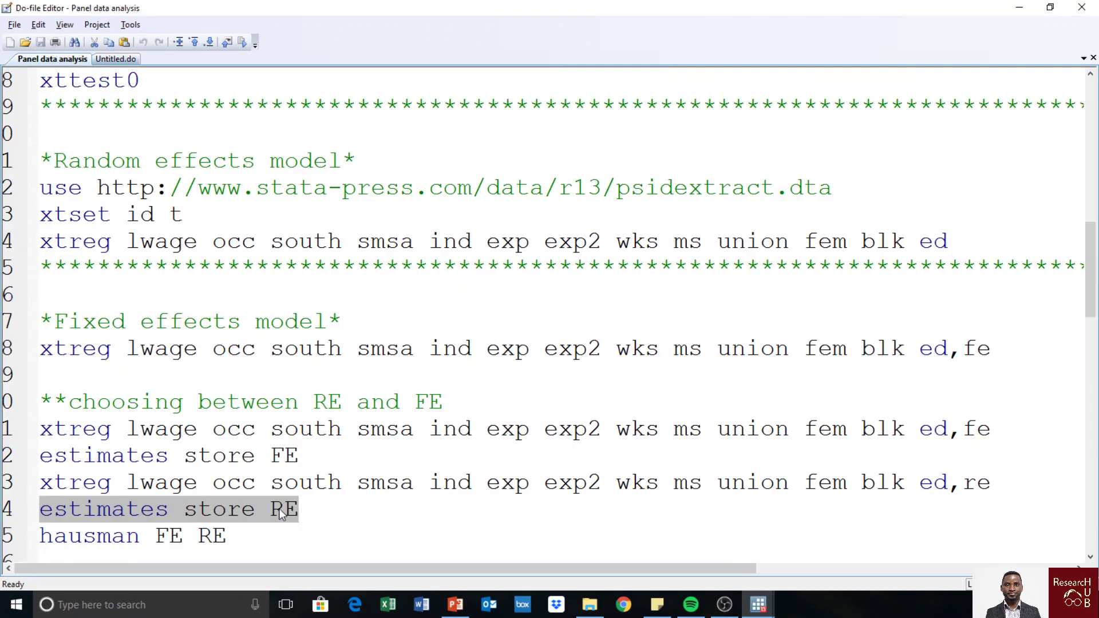
Run 'hausman FE RE' and highlight the Prob>chi2 = 0.0000 result (chi2(9) = 5075.25)
{"action": "left_click_drag", "start_coordinate": [228, 537], "coordinate": [38, 535]}
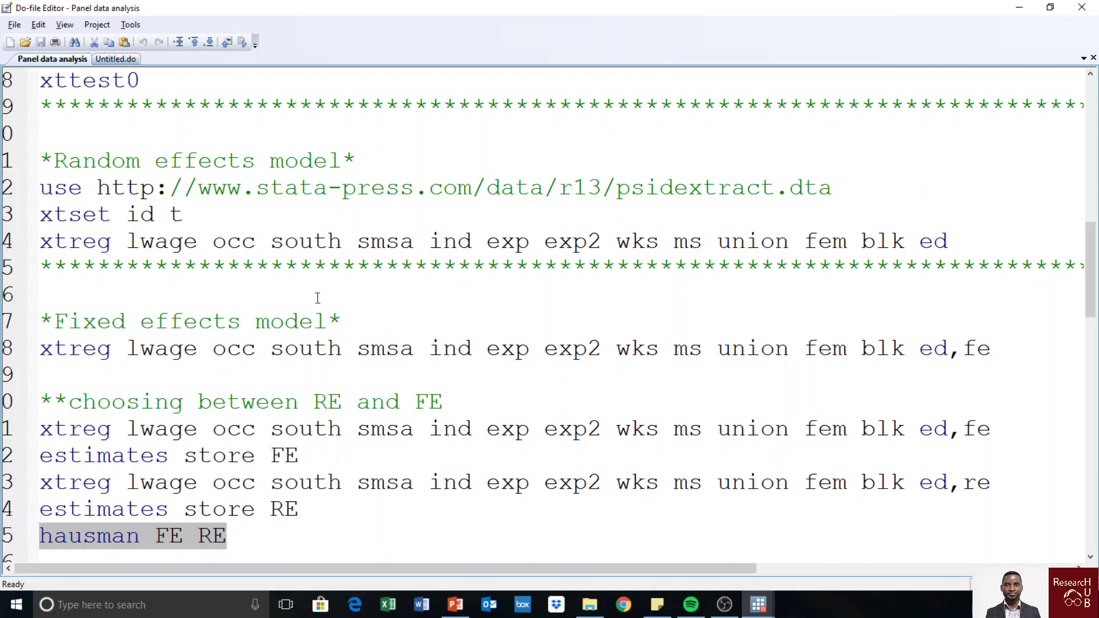
{"action": "left_click", "coordinate": [246, 45]}
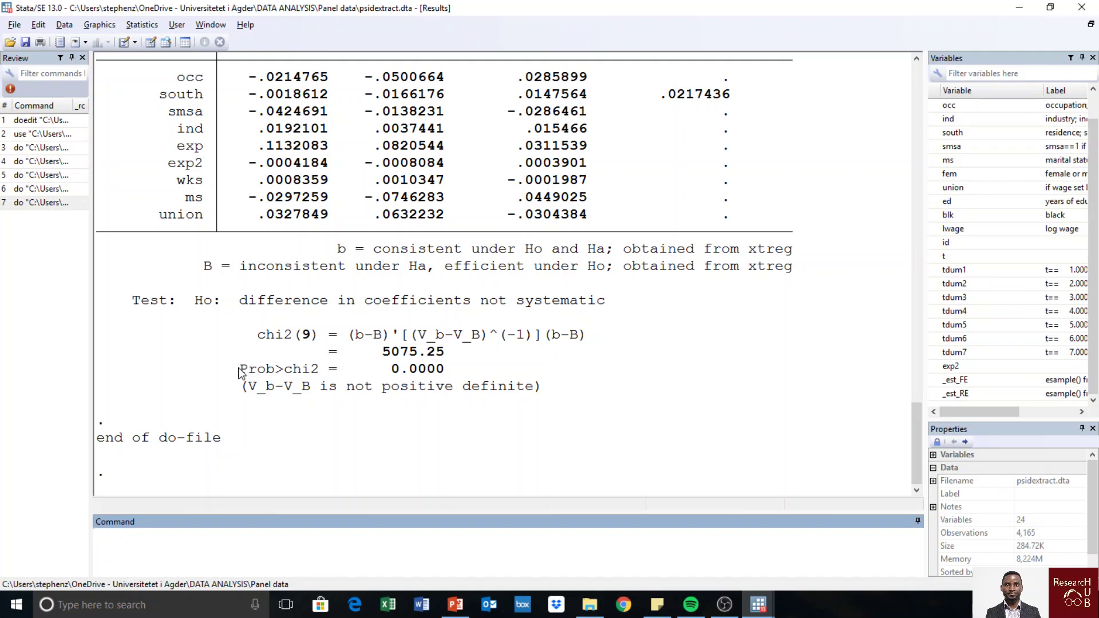
{"action": "left_click_drag", "start_coordinate": [235, 369], "coordinate": [458, 375]}
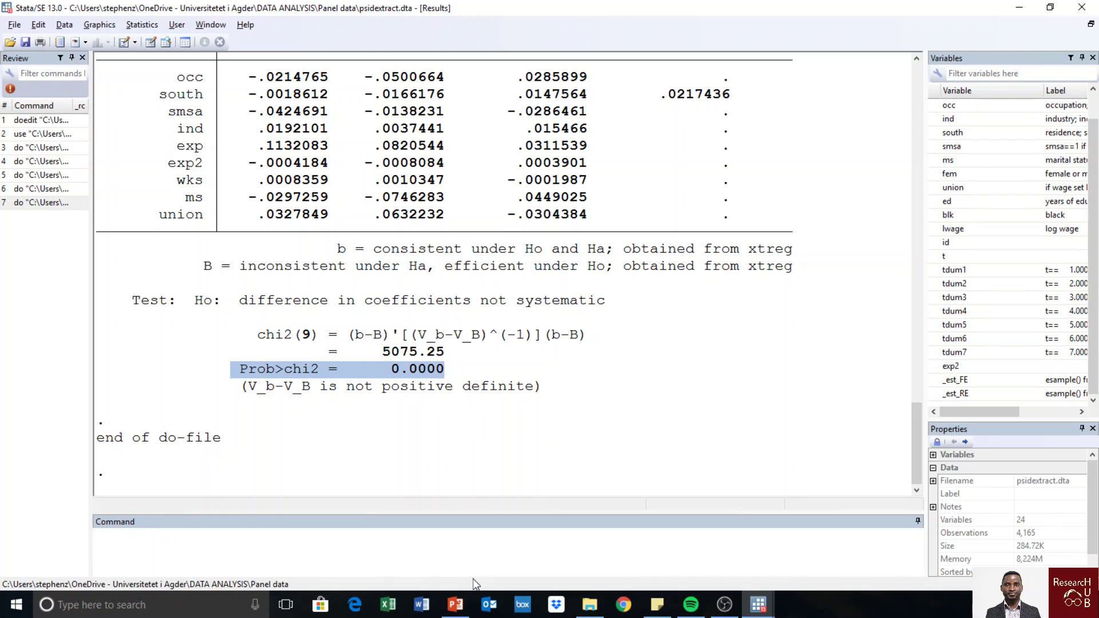
{"action": "left_click", "coordinate": [455, 605]}
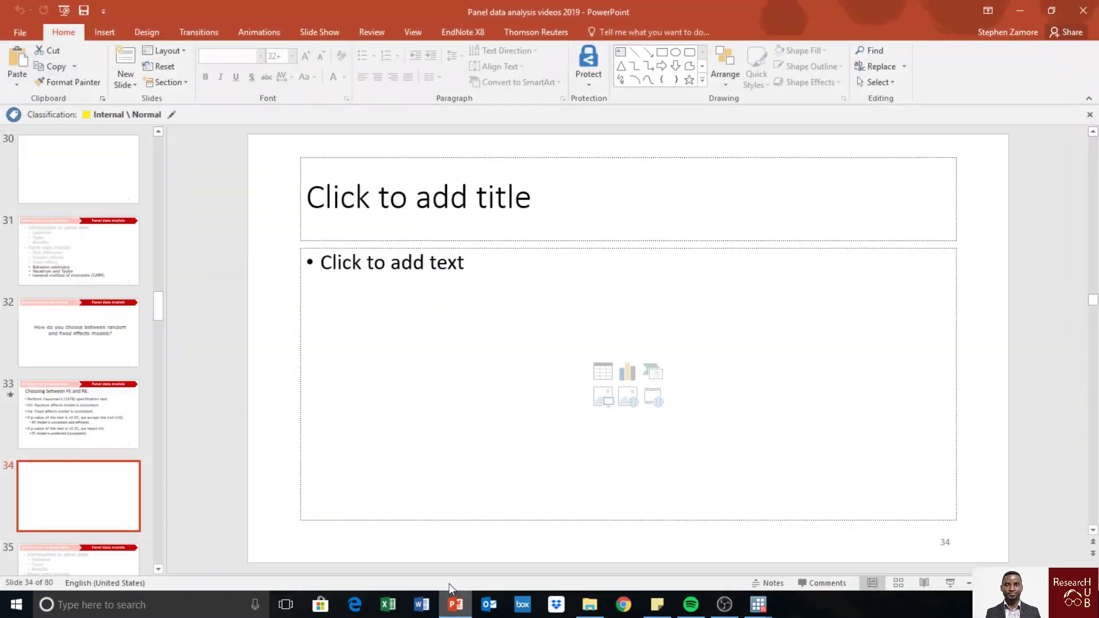
{"action": "left_click", "coordinate": [93, 431]}
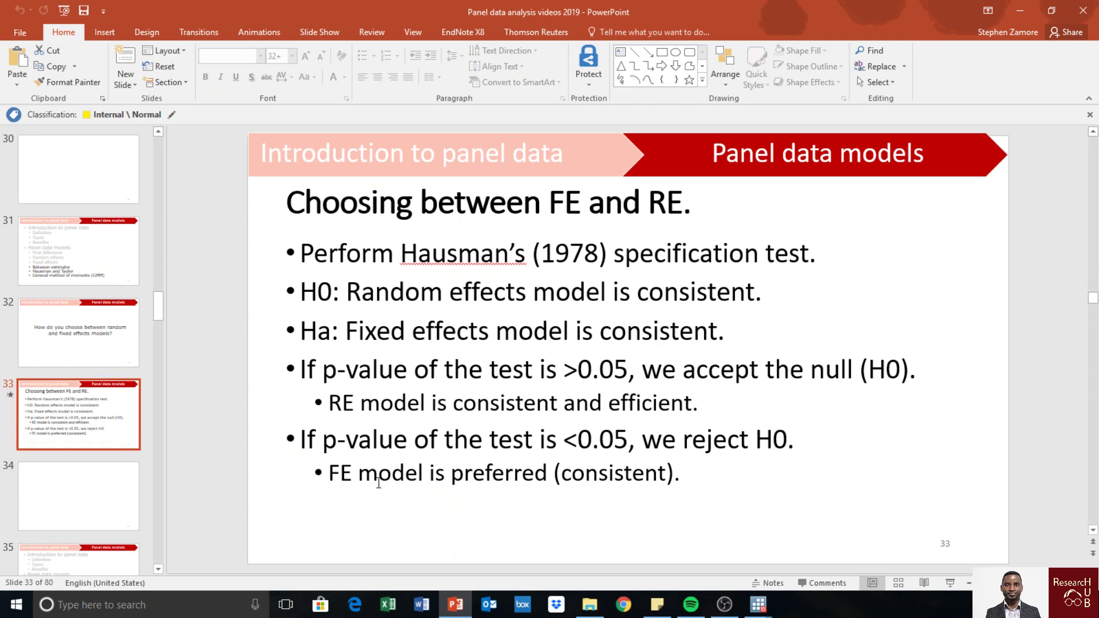
{"action": "mouse_move", "coordinate": [330, 474]}
{"action": "left_mouse_down"}
{"action": "mouse_move", "coordinate": [668, 481]}
{"action": "mouse_move", "coordinate": [609, 476]}
{"action": "left_mouse_up"}
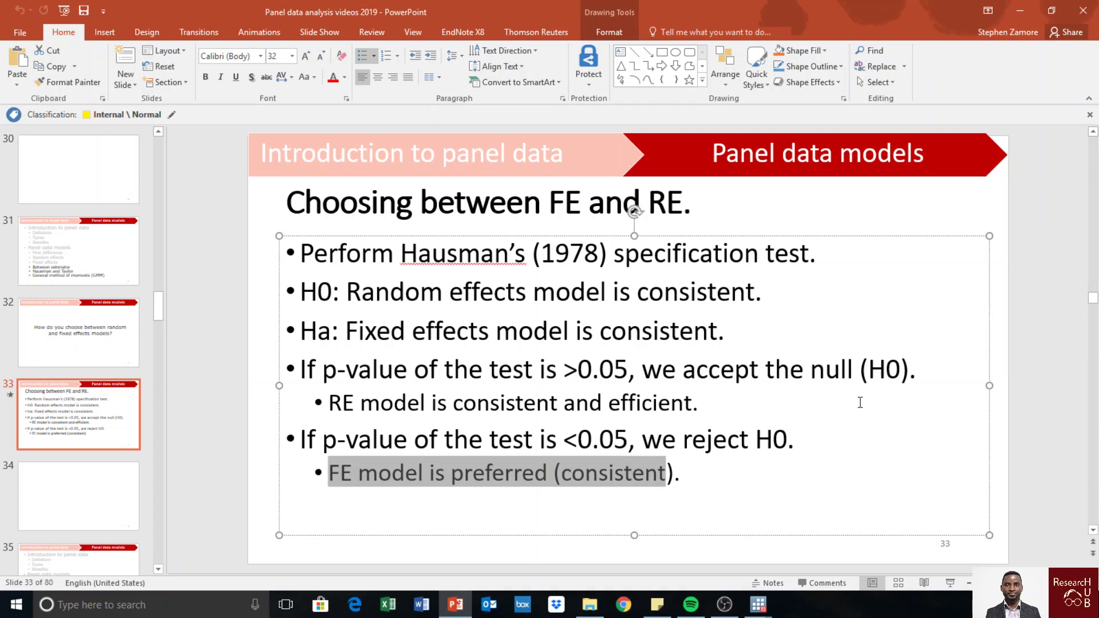
{"action": "key", "text": "alt+Tab"}
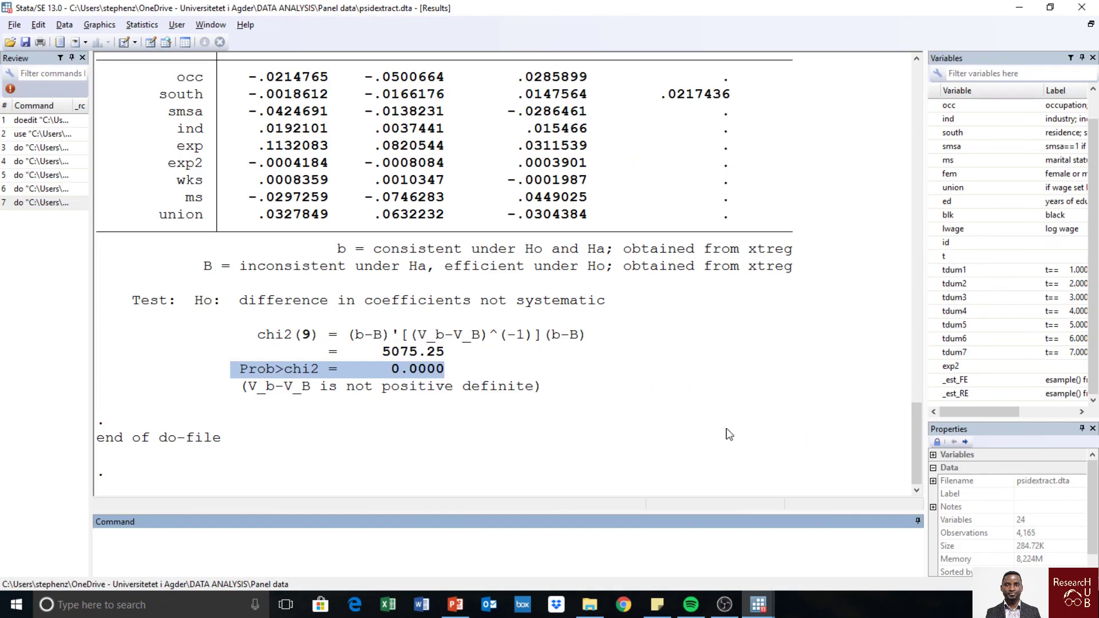